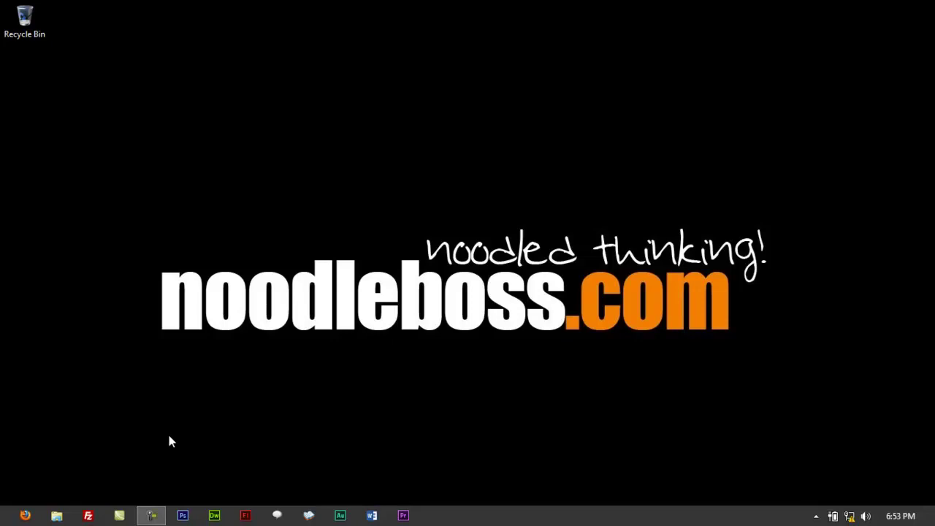
Launch Firefox and enter the router address 192.168.10.1 in the address bar
left_click(25, 515)
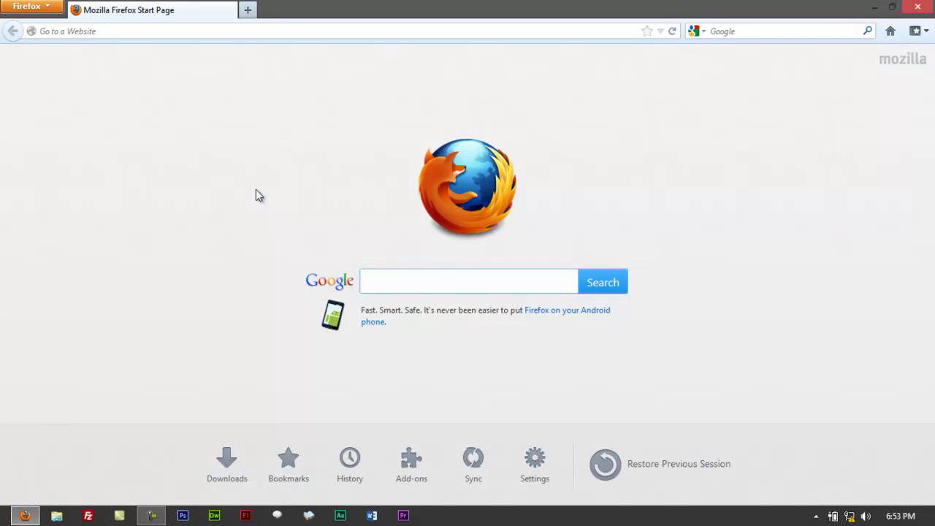
left_click(74, 33)
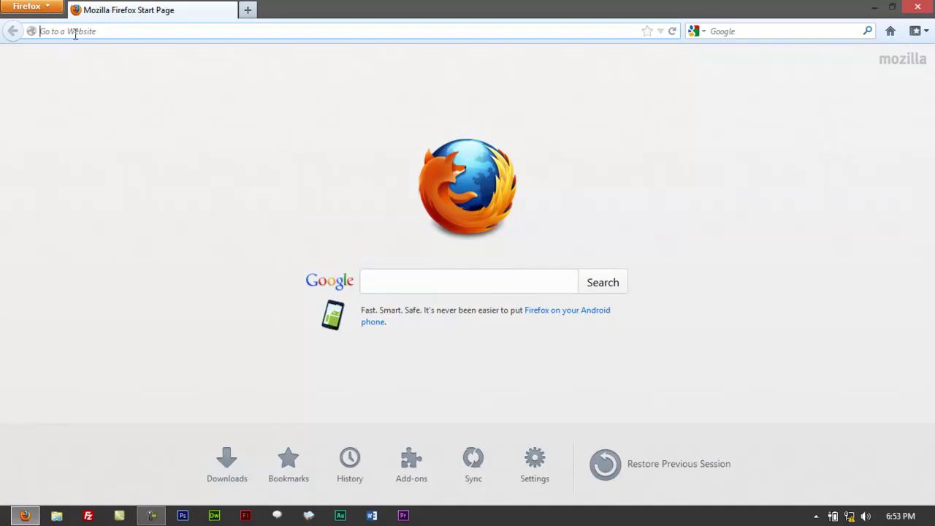
type("192.168.10.1/")
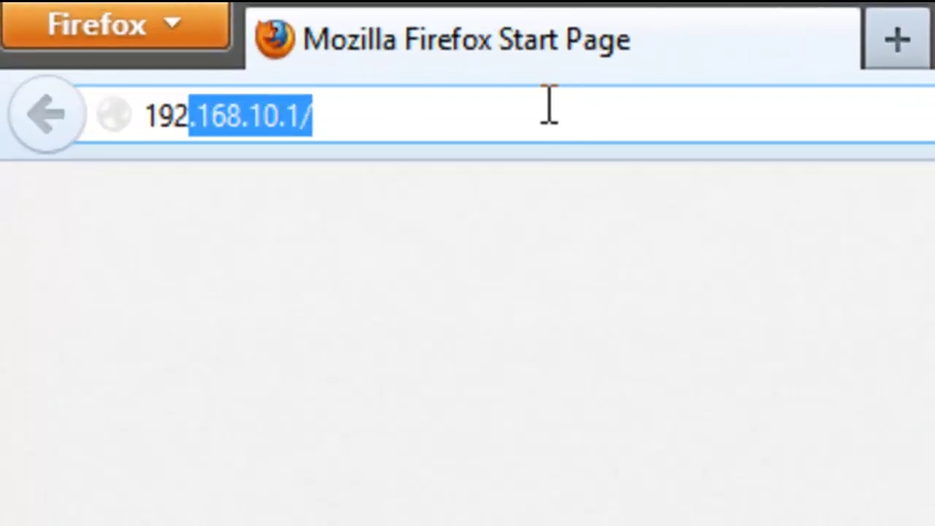
left_click(541, 119)
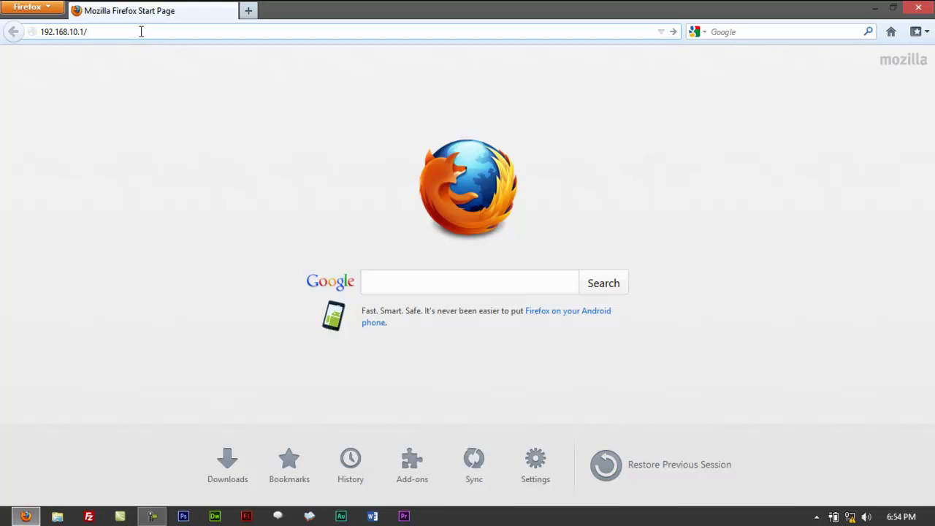
key("Return")
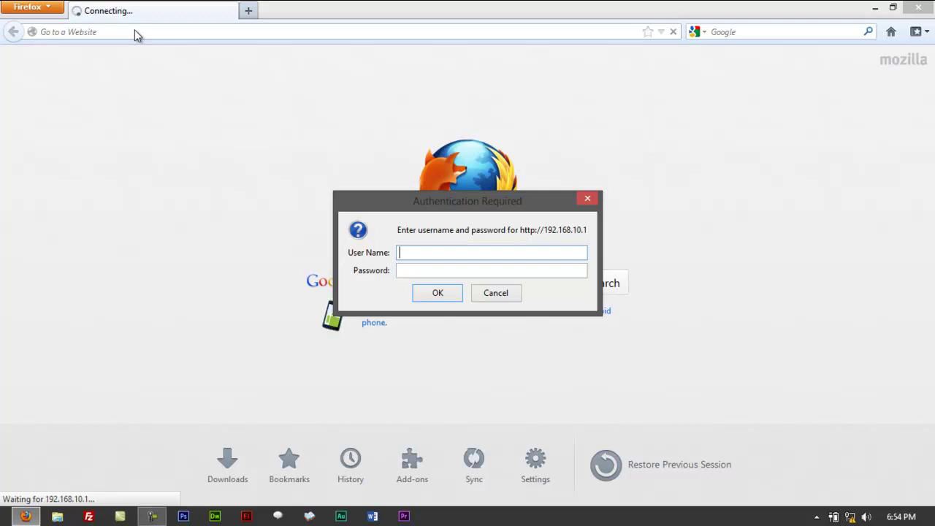
type("admini")
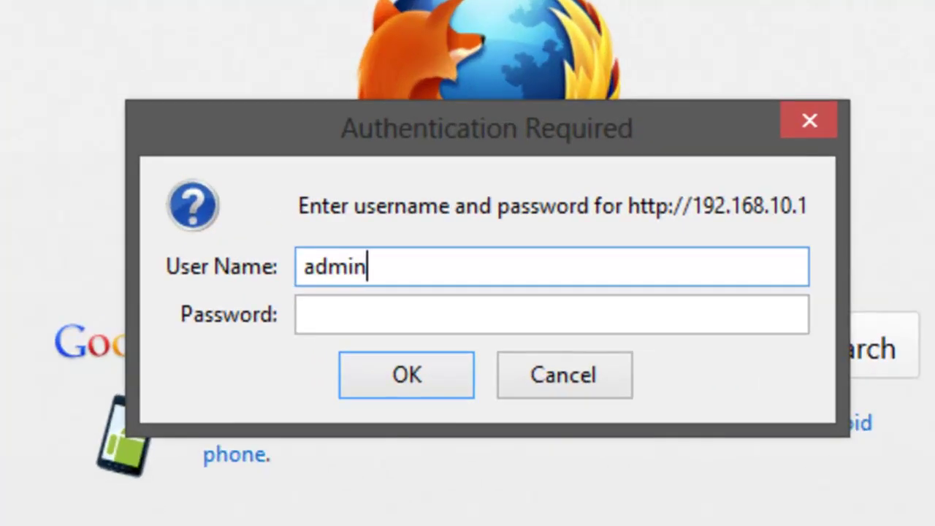
key("BackSpace")
key("Tab")
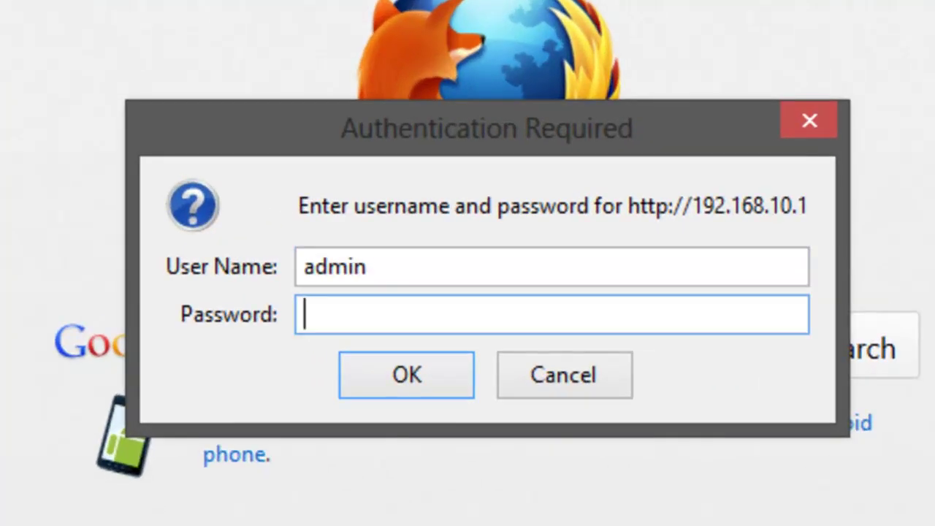
type("adm")
key("Return")
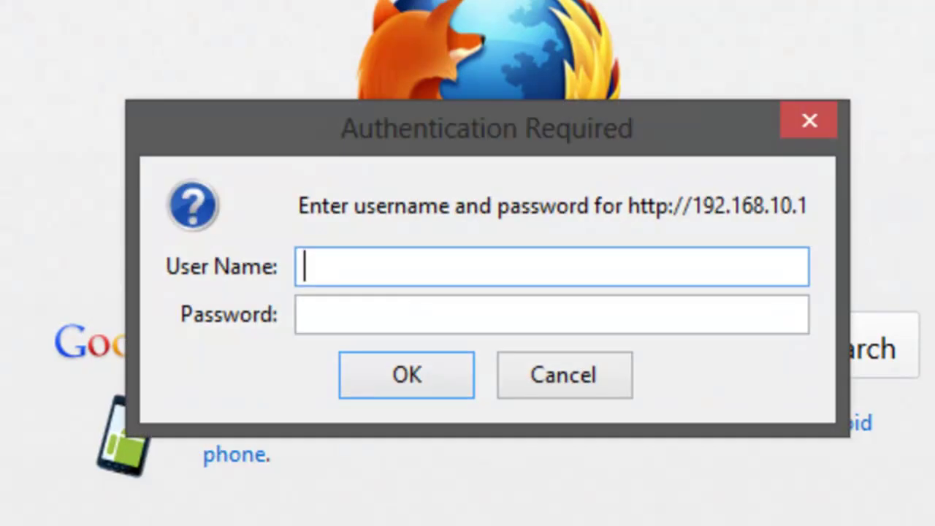
type("admin")
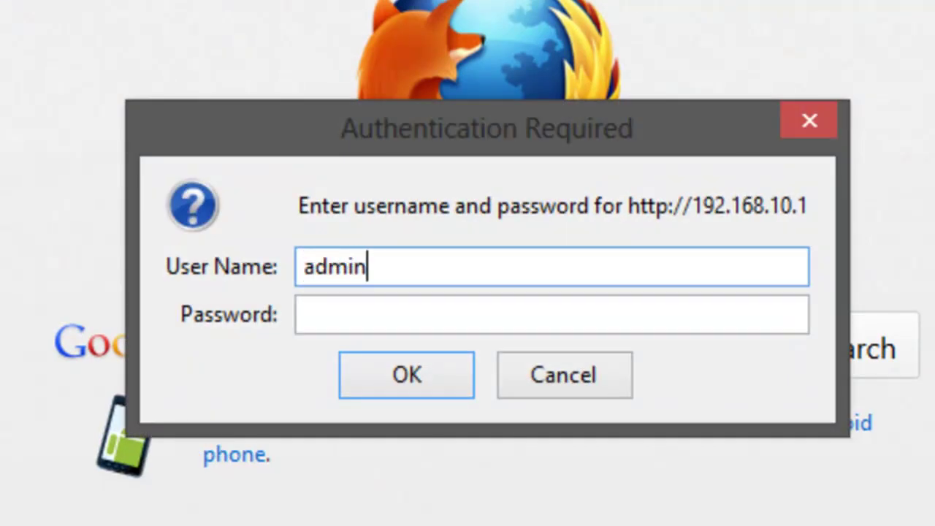
key("Return")
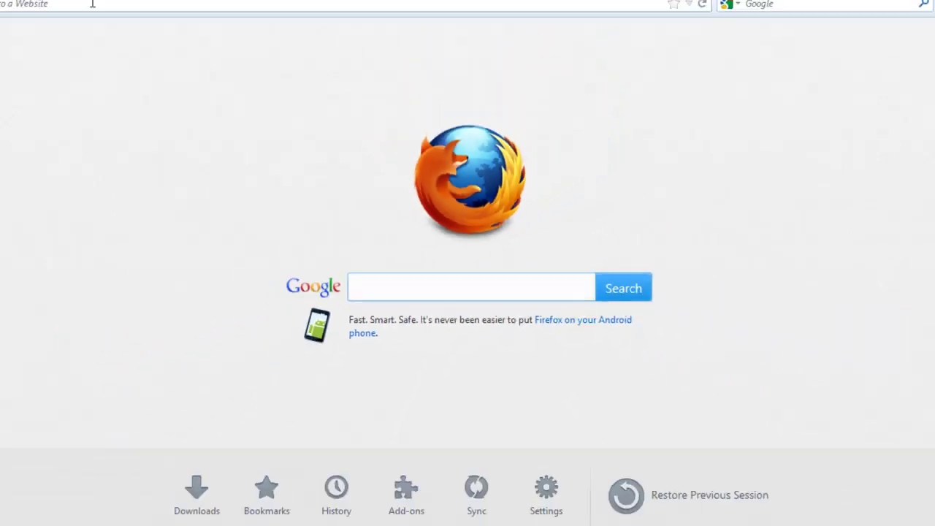
Load the router admin address 192.168.10.1 in Firefox
left_click(135, 31)
type("192.")
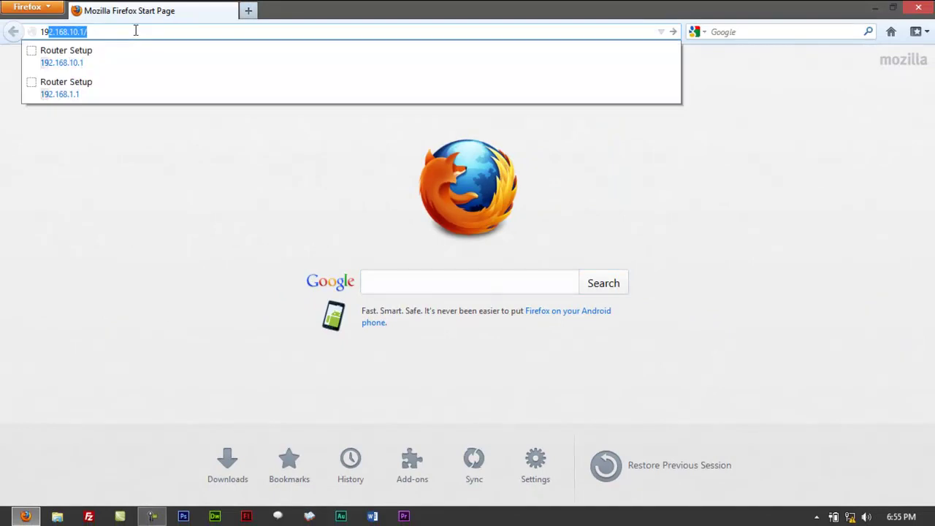
type("168.")
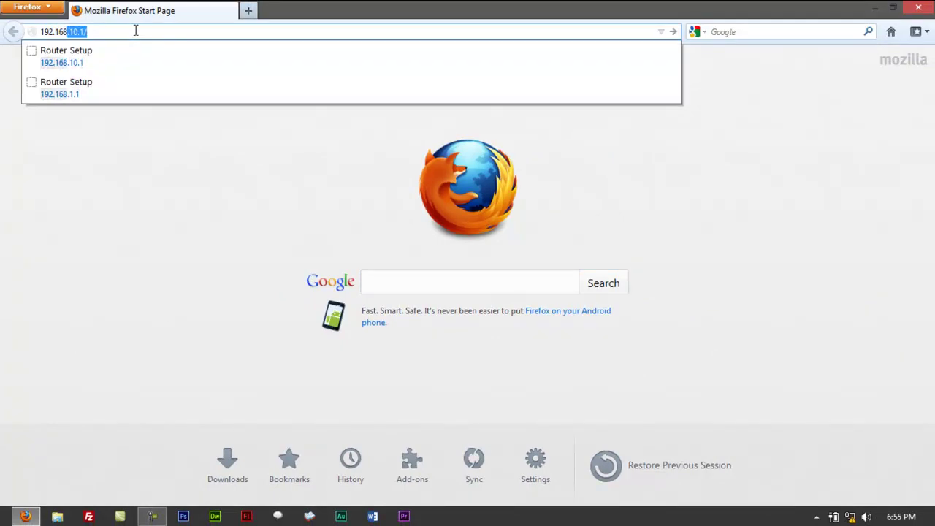
type("10")
key("Return")
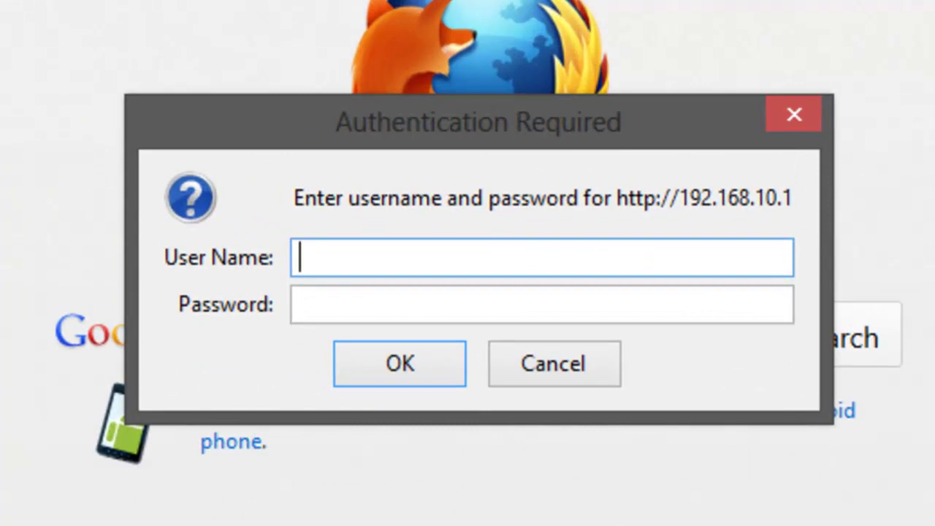
Sign in with the router user name and password in the authentication dialog
type("noddle")
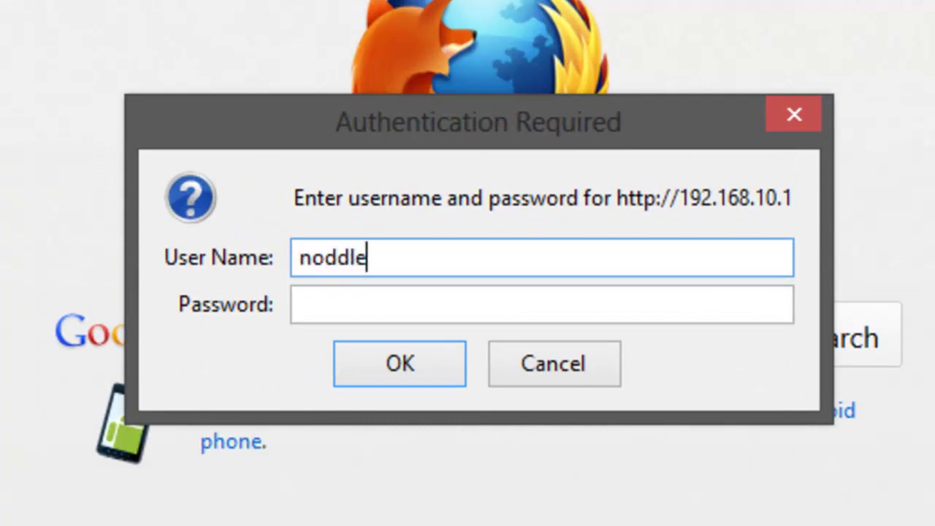
key("BackSpace")
key("BackSpace")
key("BackSpace")
key("BackSpace")
type("odle")
key("Tab")
type("•••••")
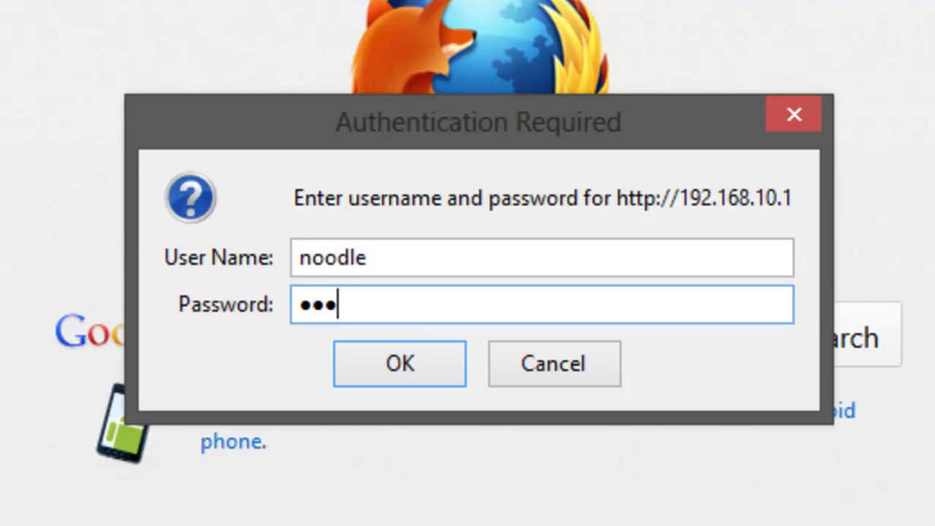
key("Return")
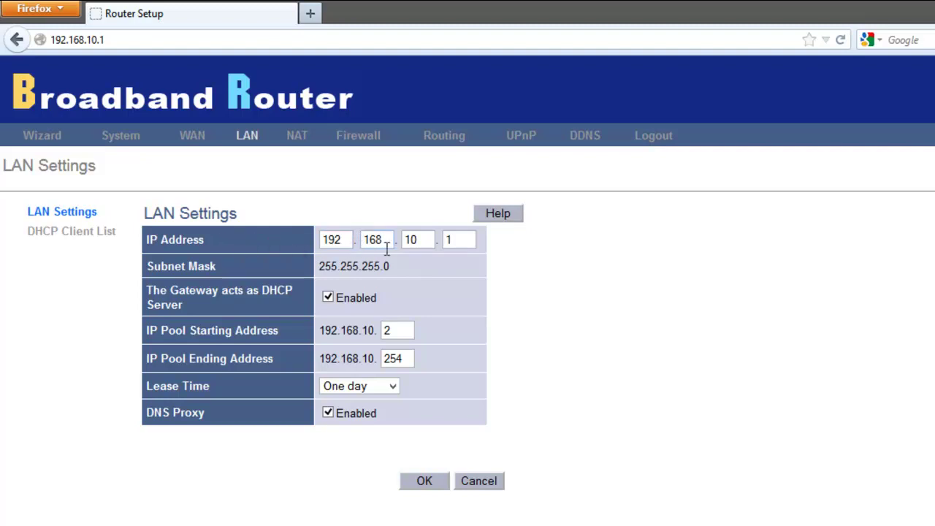
left_click(69, 233)
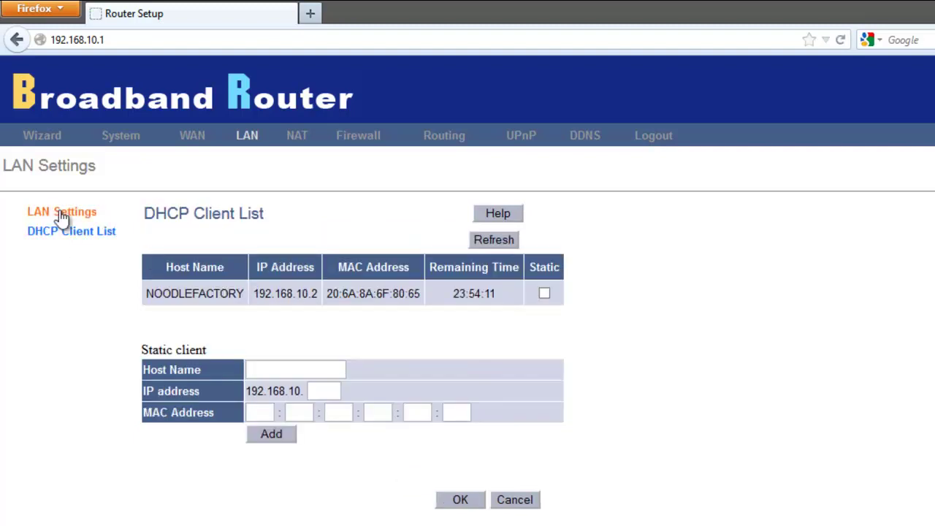
left_click(63, 215)
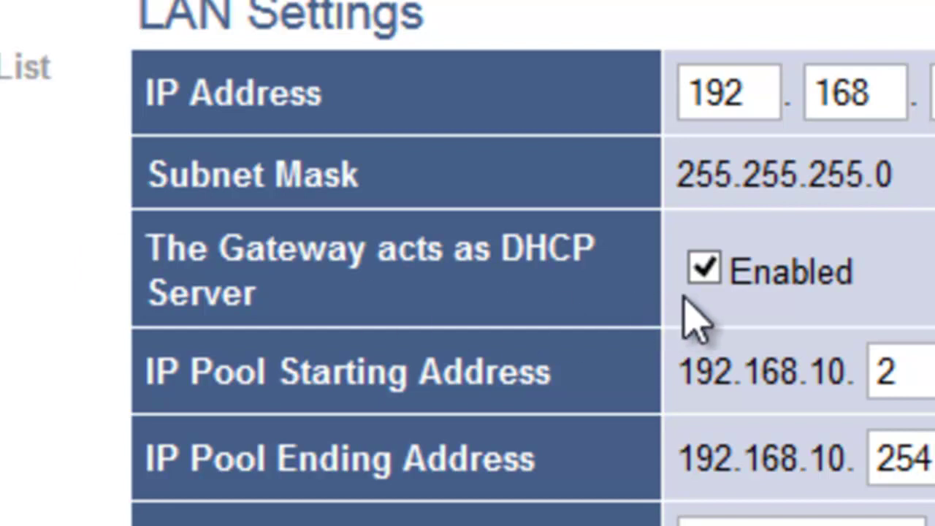
left_click(703, 269)
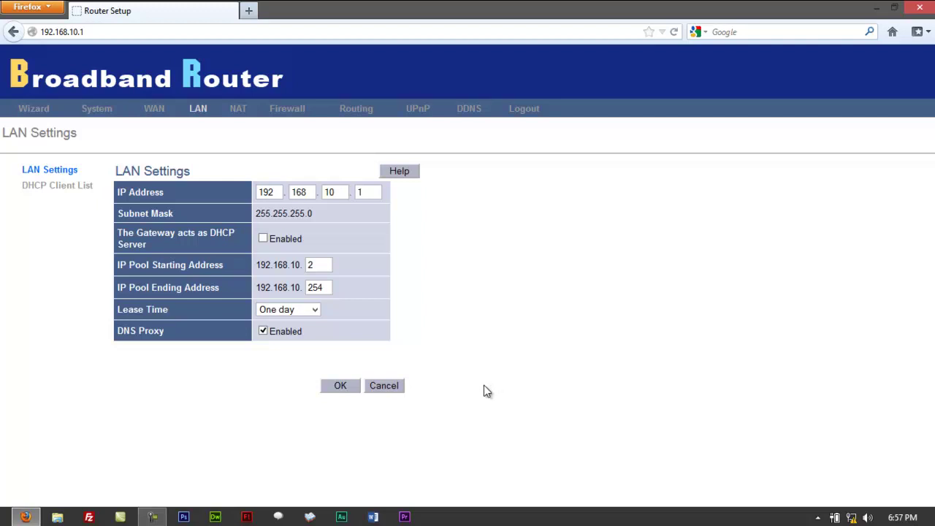
left_click(263, 239)
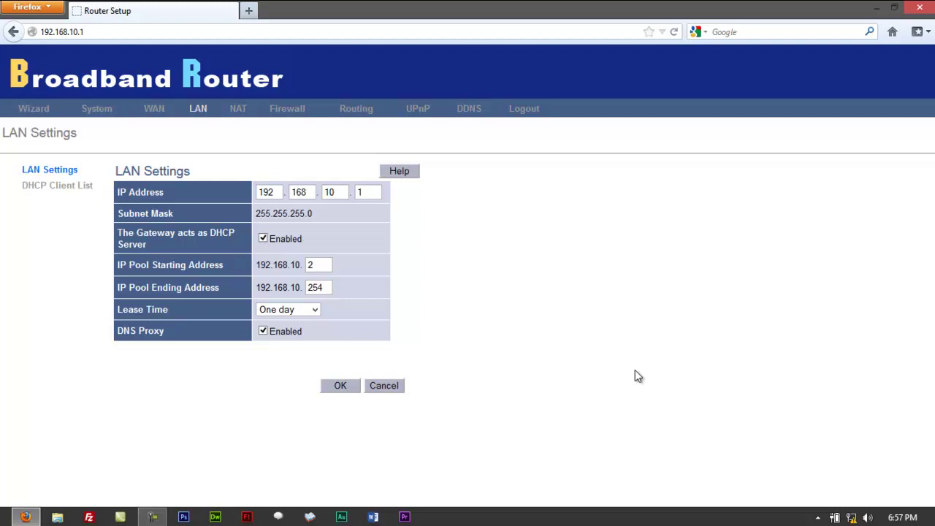